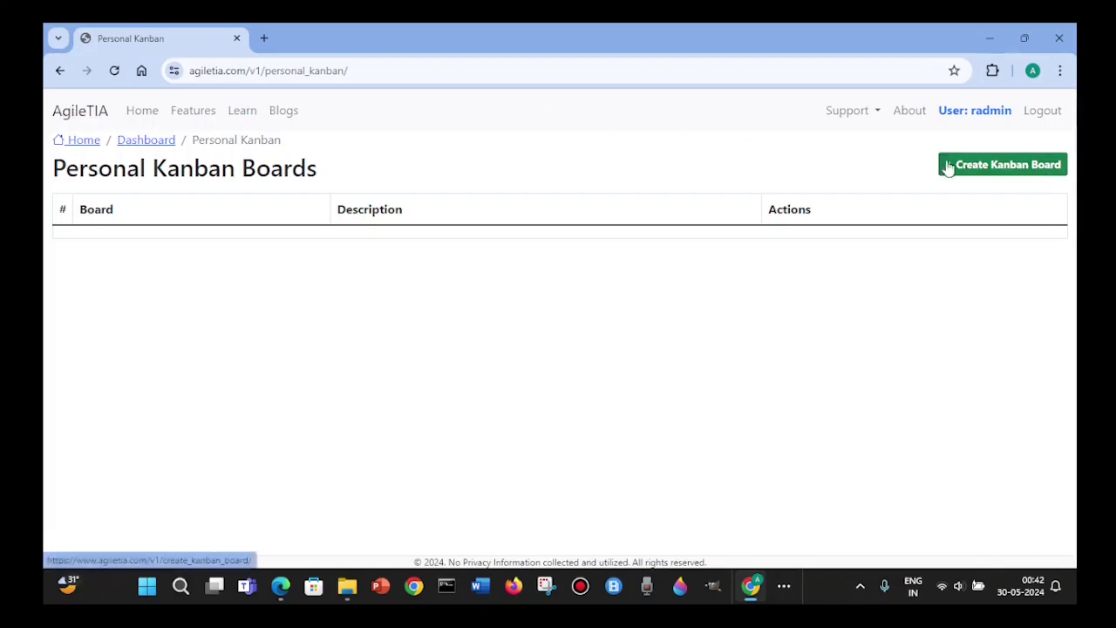
# Create a kanban board named 'My Learning Platform / Board for my progress' with description 'tasks of my learning'
pyautogui.click(993, 176)
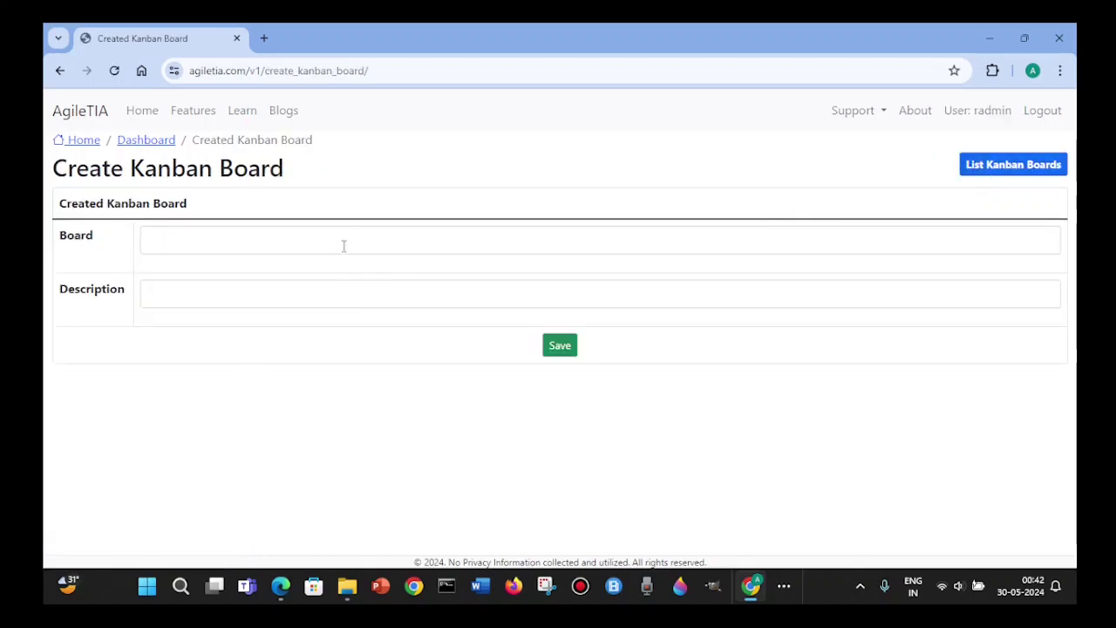
pyautogui.click(343, 245)
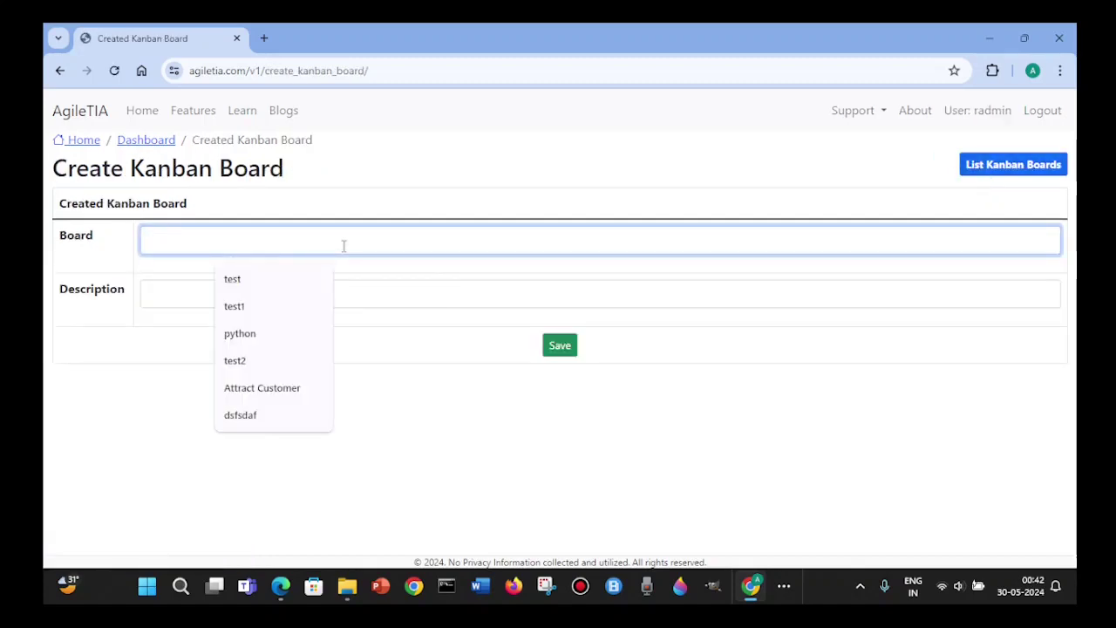
pyautogui.write('My Lea')
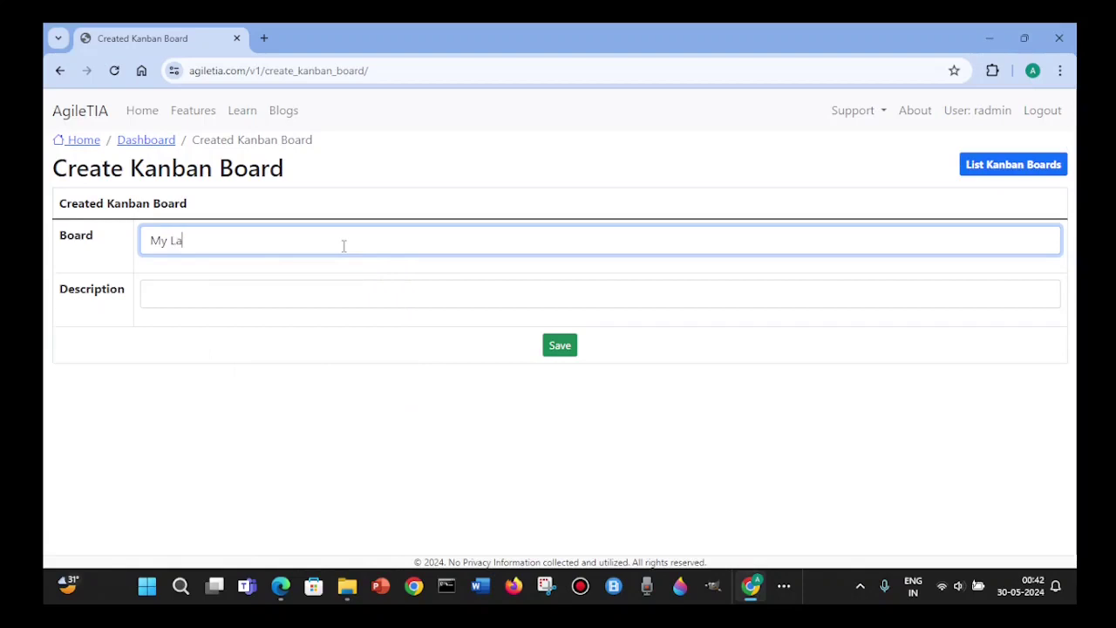
pyautogui.press('BackSpace')
pyautogui.write('earning Platform ')
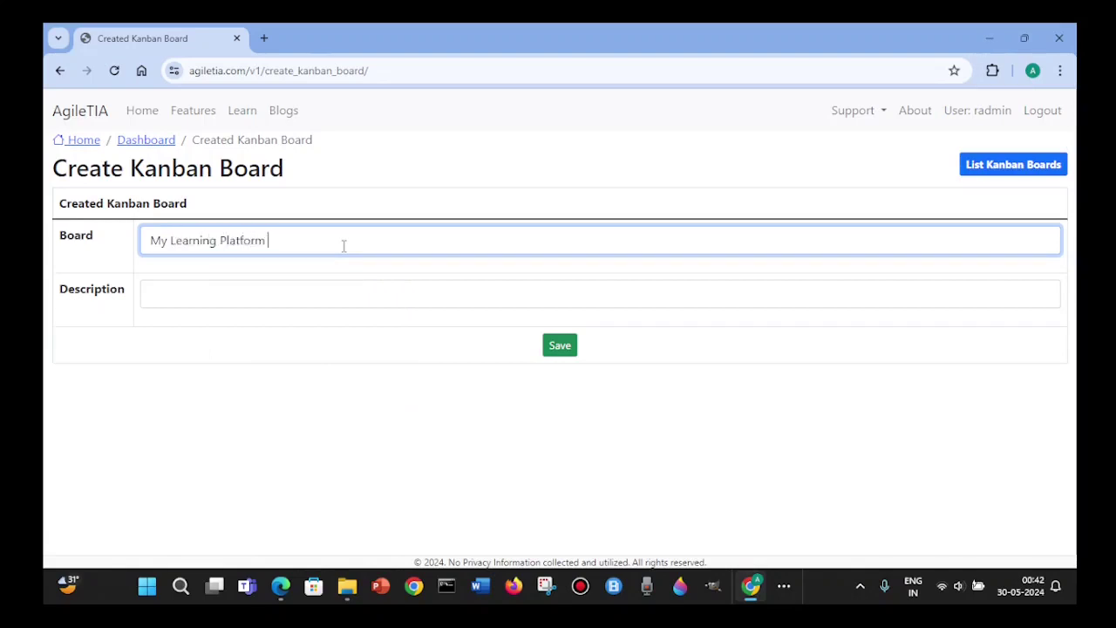
pyautogui.write('/ Boar dd for my progress')
pyautogui.click(299, 299)
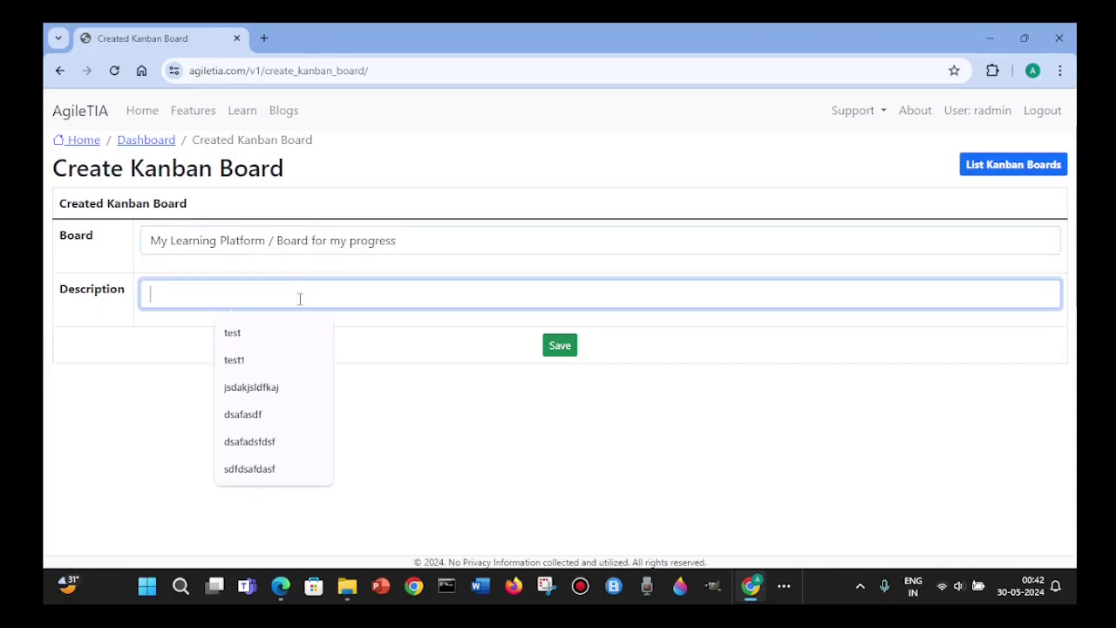
pyautogui.write('task')
pyautogui.press('BackSpace')
pyautogui.write('s ')
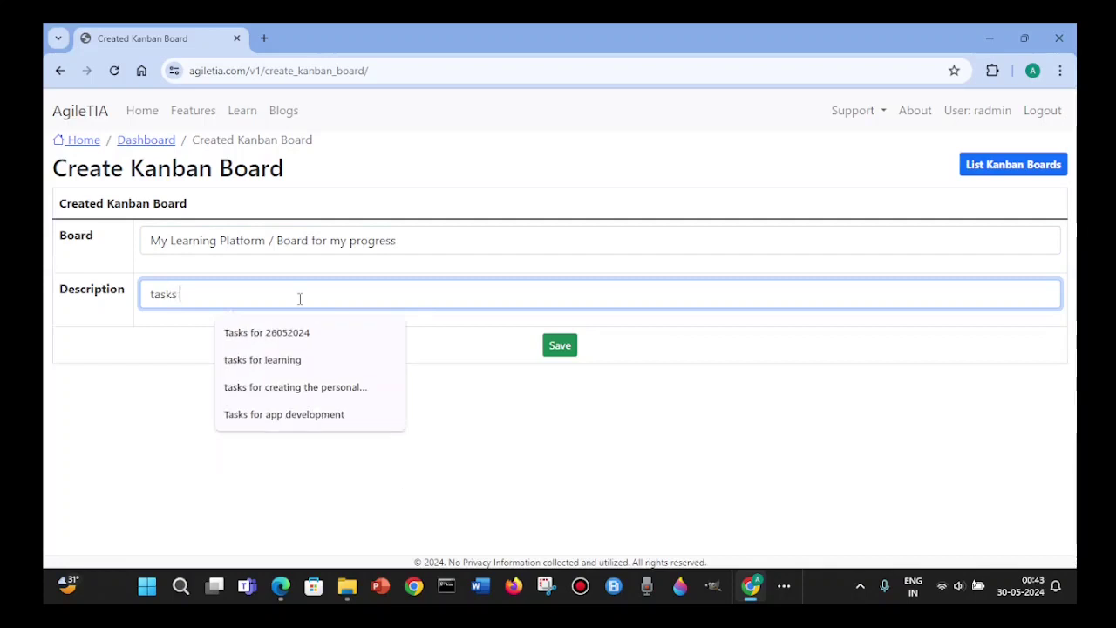
pyautogui.write('of my learning')
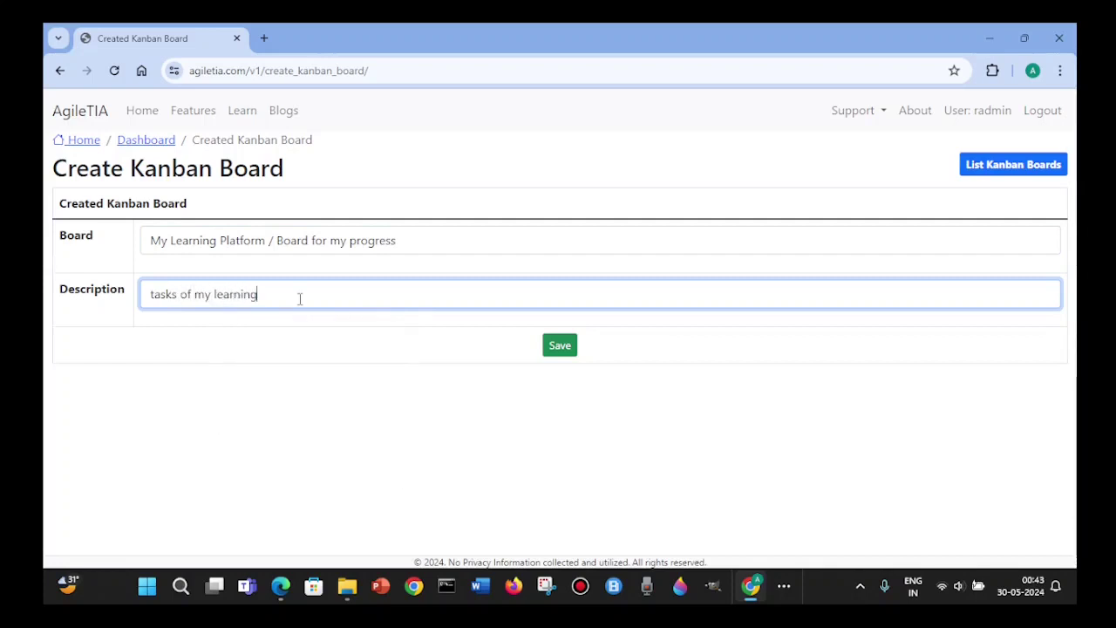
pyautogui.press('Return')
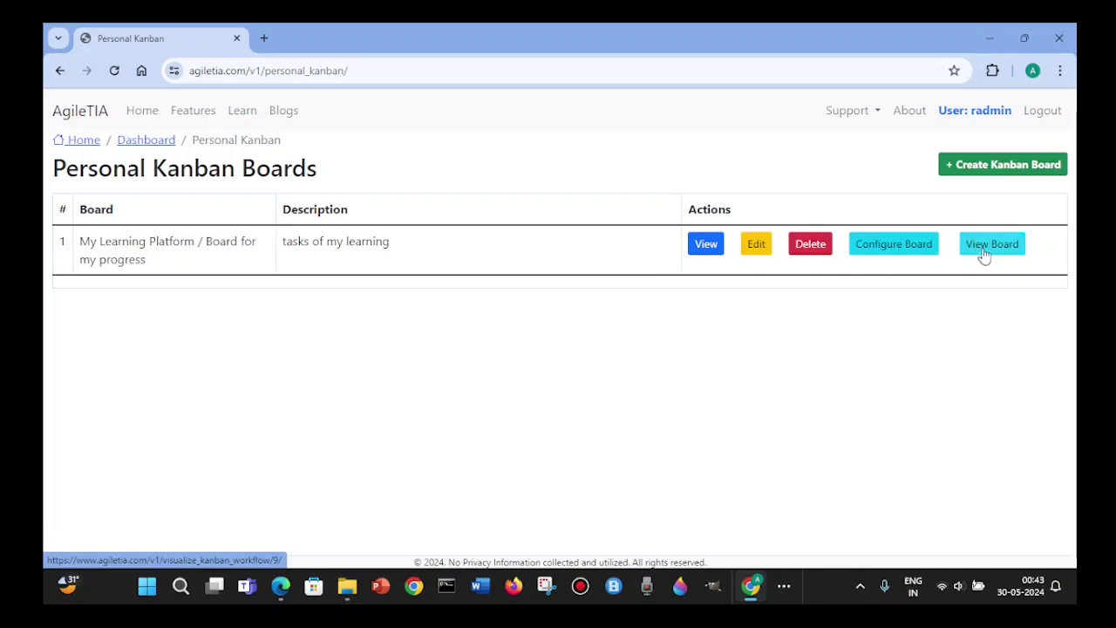
# View the board's five columns, Backlog through Done, with WIP limits, then return to the boards list
pyautogui.click(898, 248)
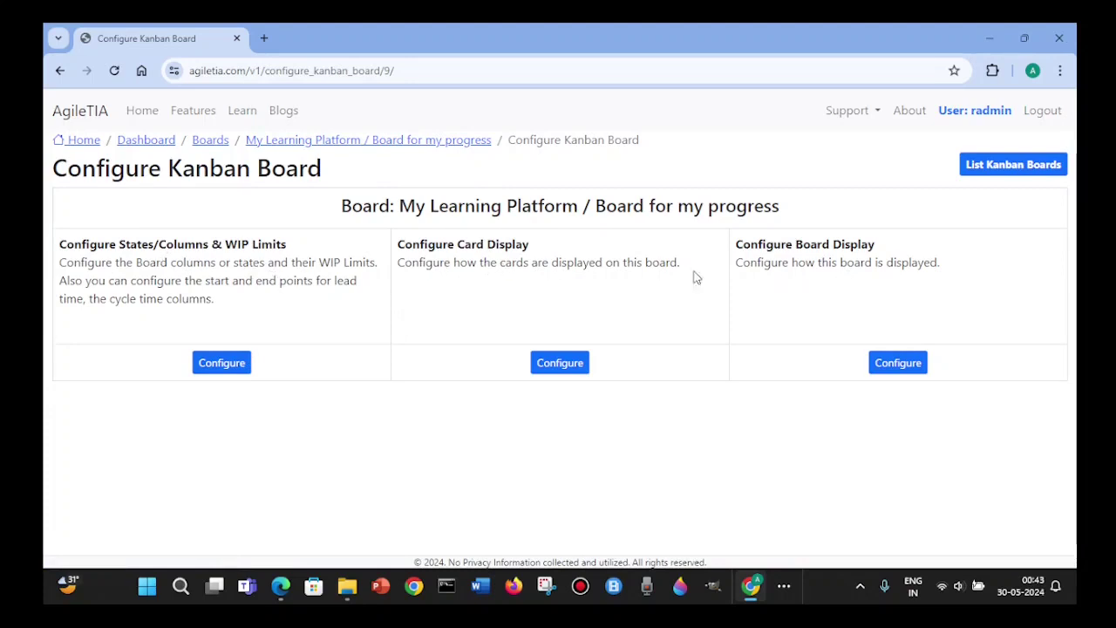
pyautogui.click(224, 368)
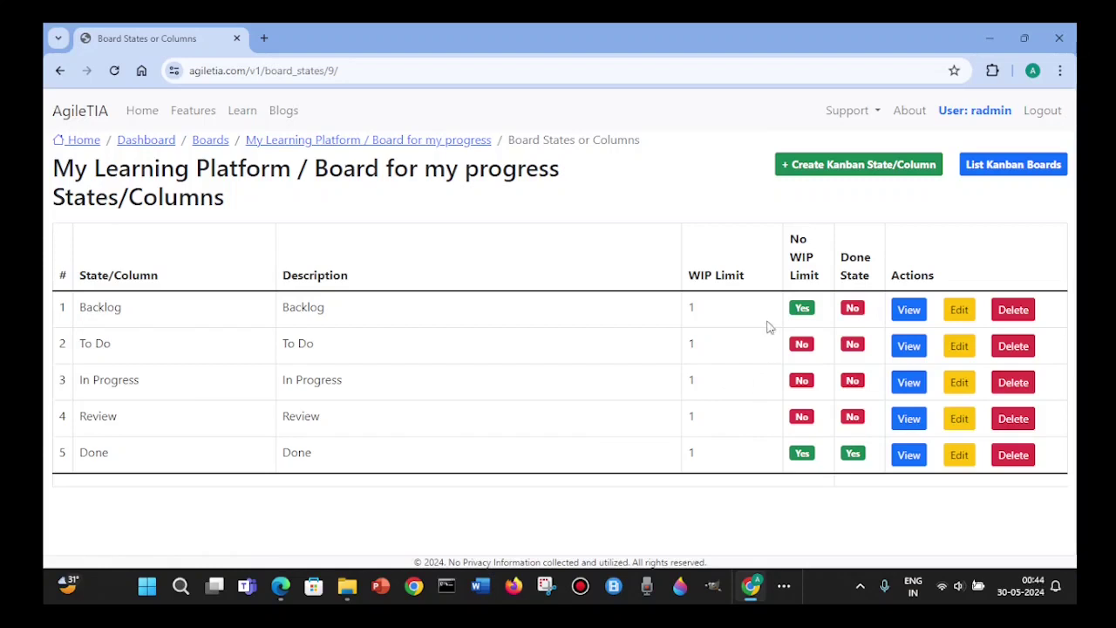
pyautogui.click(1011, 166)
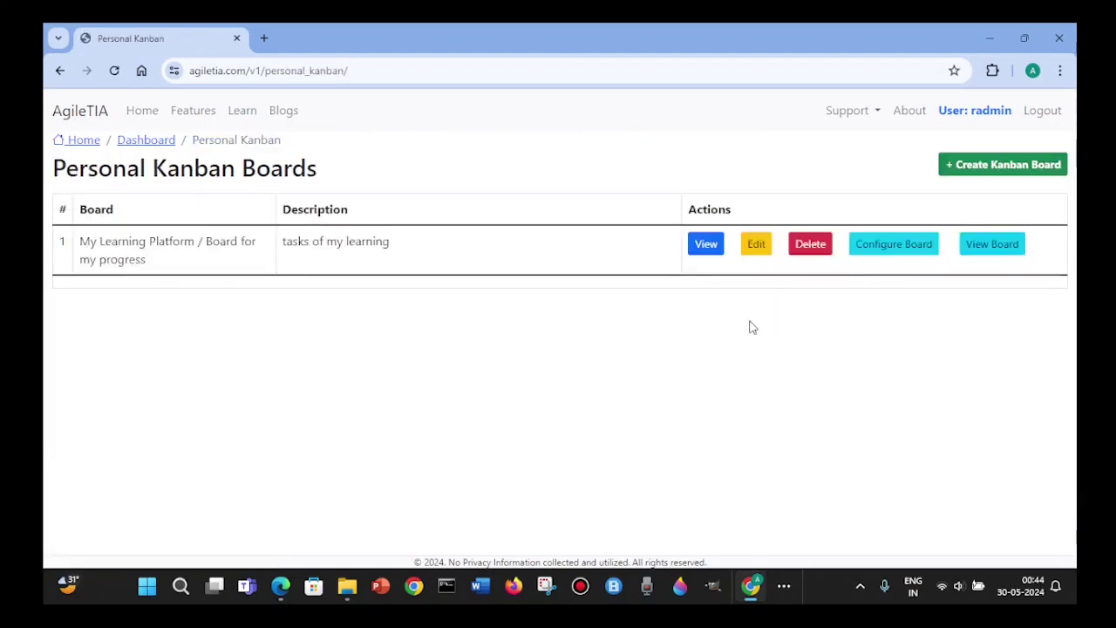
# Open the My Learning Platform board and add a 'Learning in Udemy' card
pyautogui.click(1009, 245)
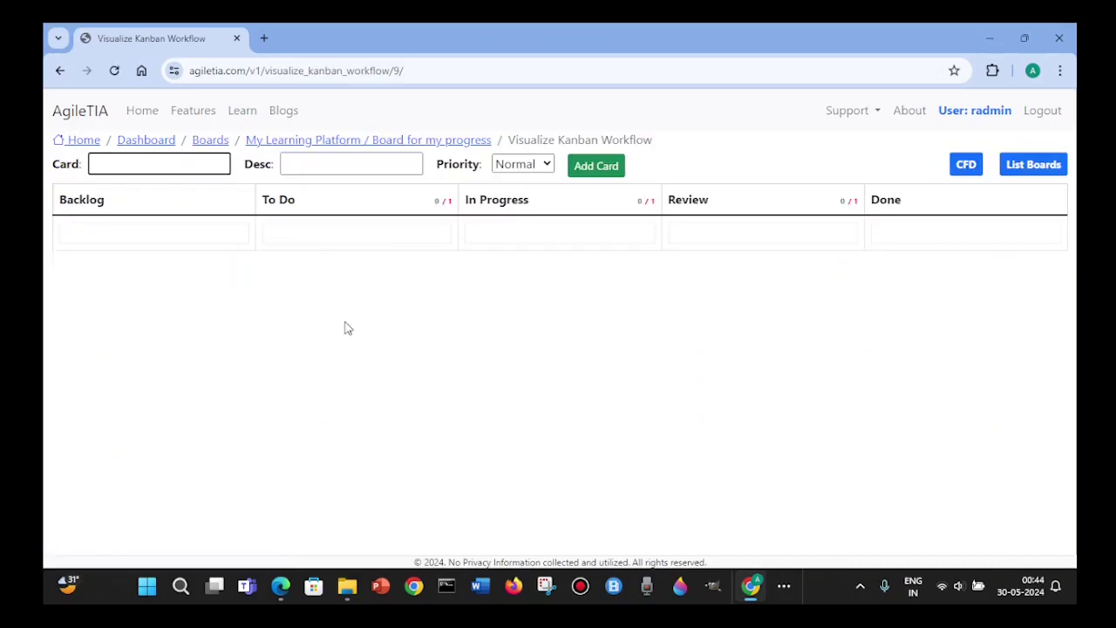
pyautogui.write('Learning in ')
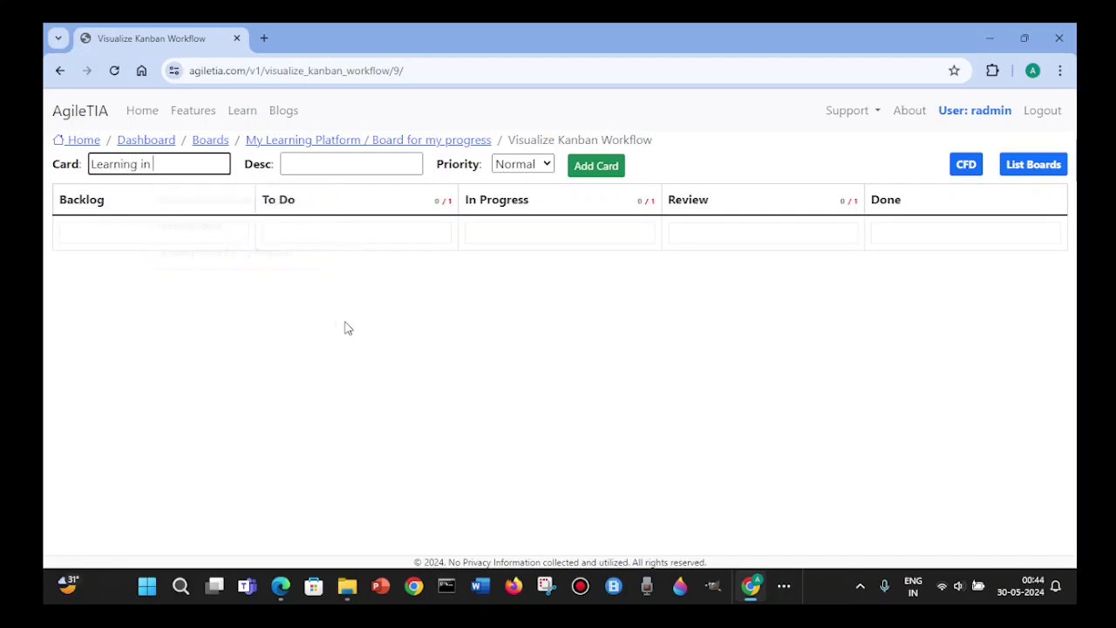
pyautogui.write('Udemy')
pyautogui.press('Return')
# Add a 'Learning in Linkedin' card with Medium priority
pyautogui.write('Learning In')
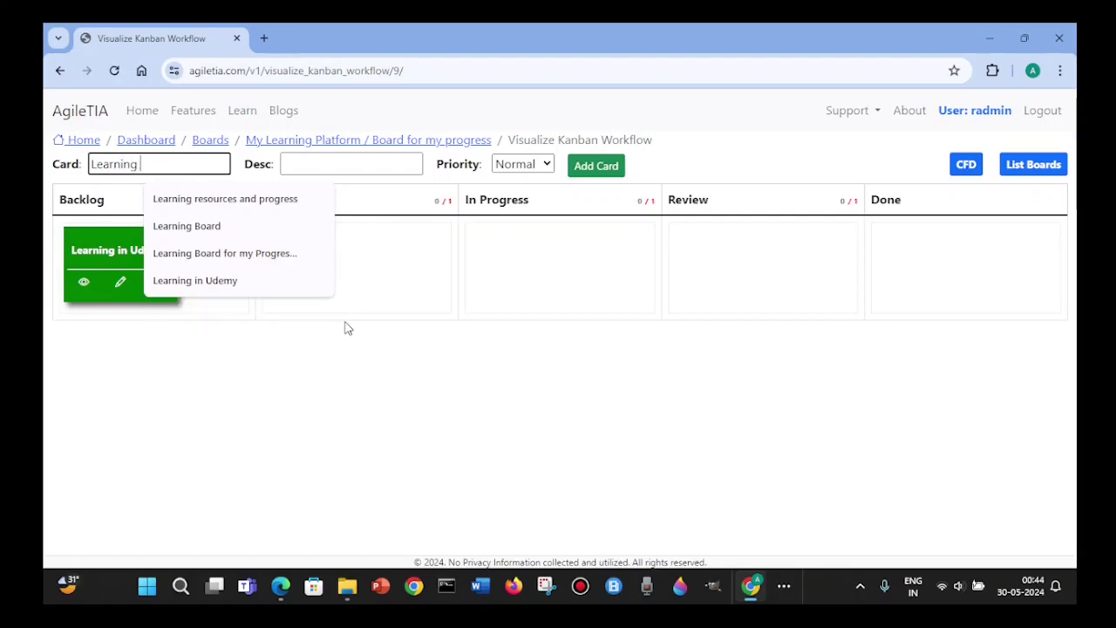
pyautogui.press('BackSpace')
pyautogui.press('BackSpace')
pyautogui.press('BackSpace')
pyautogui.write('in Li')
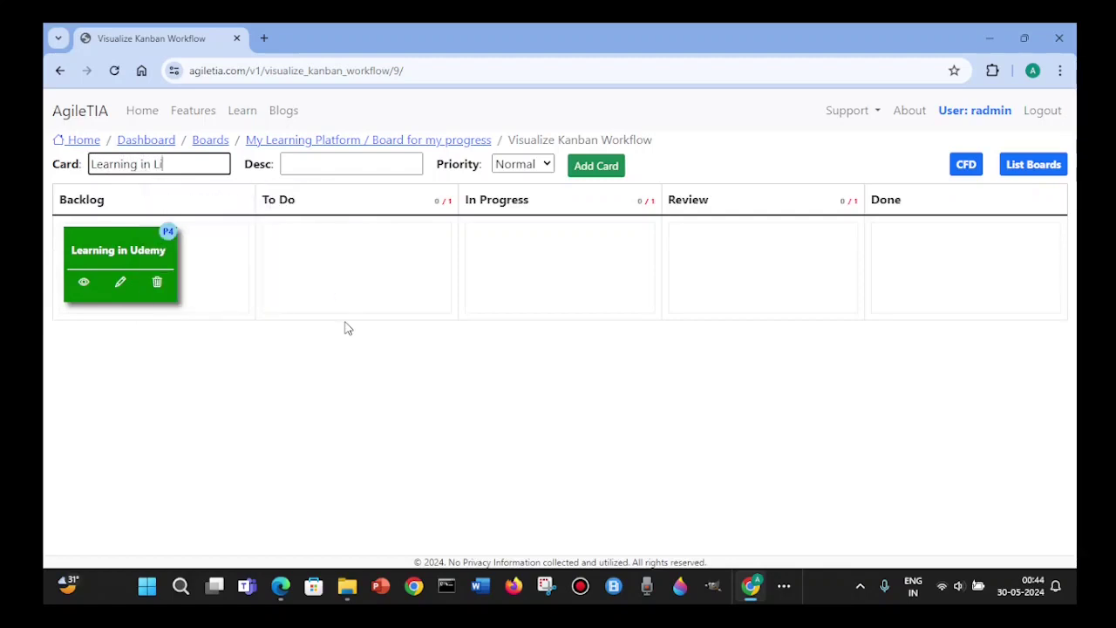
pyautogui.write('nkedin')
pyautogui.click(522, 165)
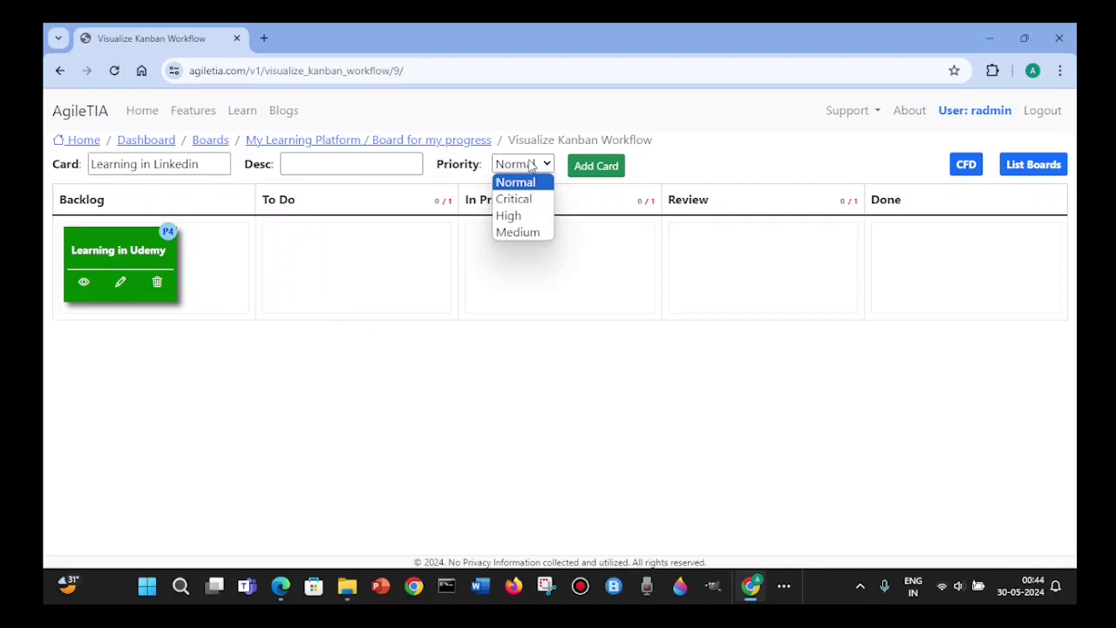
pyautogui.click(523, 232)
pyautogui.click(591, 168)
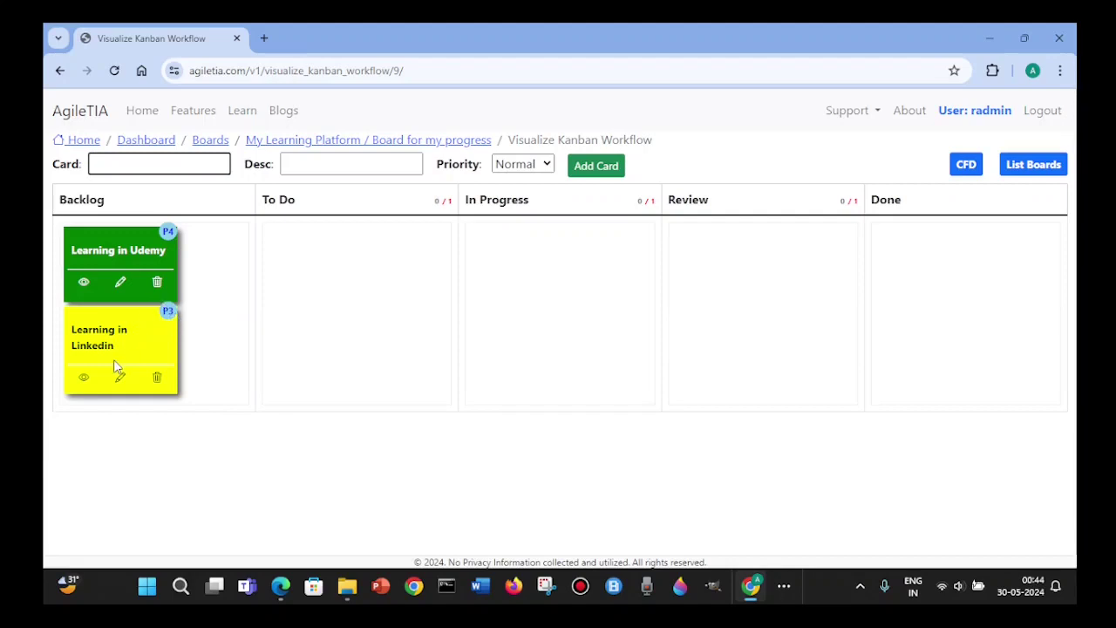
# Drag 'Learning in Linkedin' via To Do into In Progress, keeping 'Learning in Udemy' in Backlog
pyautogui.moveTo(116, 366); pyautogui.dragTo(322, 292)
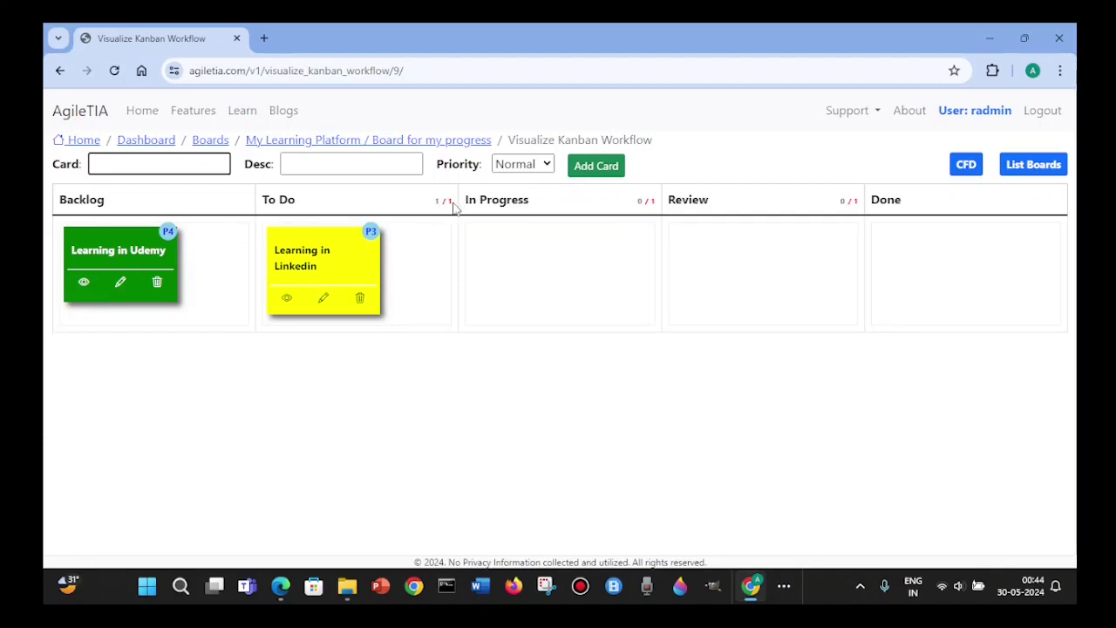
pyautogui.moveTo(132, 252); pyautogui.dragTo(335, 307)
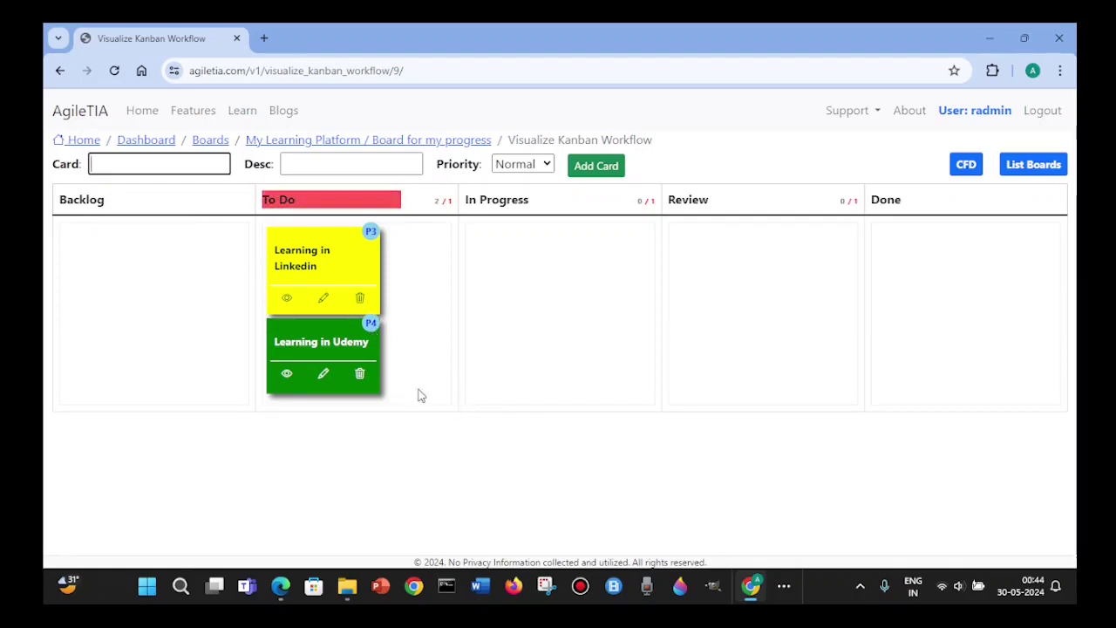
pyautogui.moveTo(322, 357); pyautogui.dragTo(164, 312)
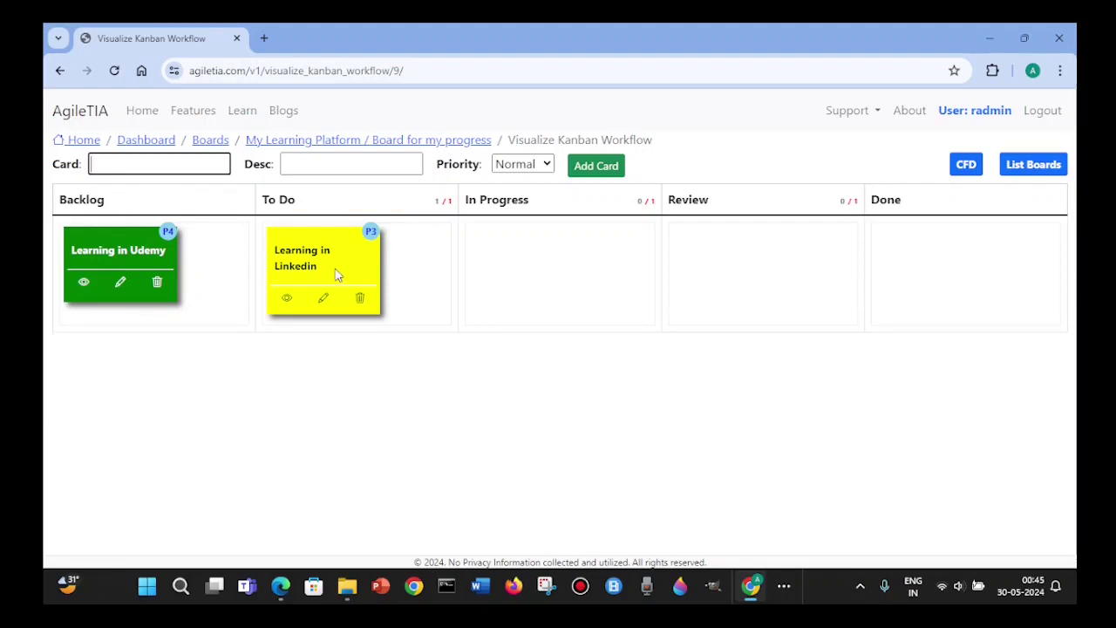
pyautogui.moveTo(340, 275); pyautogui.dragTo(541, 277)
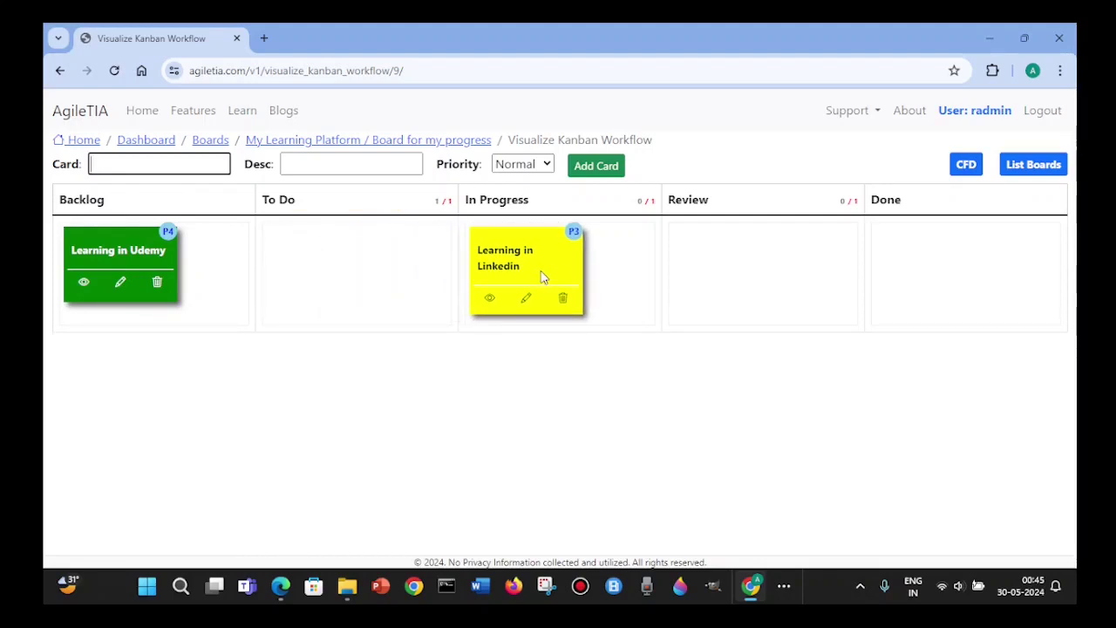
pyautogui.click(966, 167)
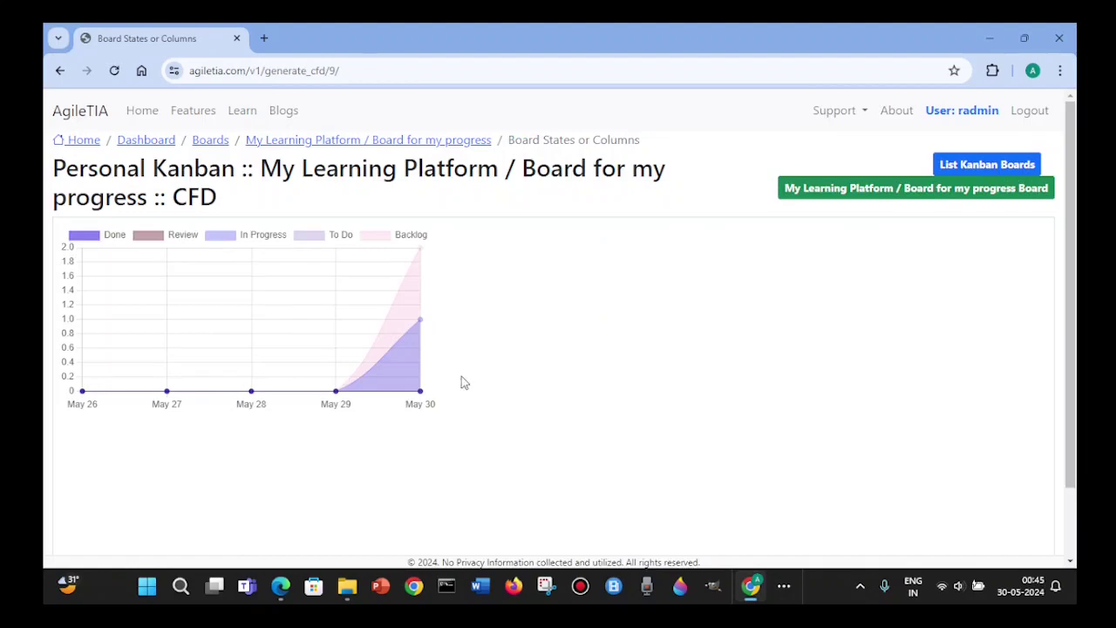
pyautogui.click(863, 190)
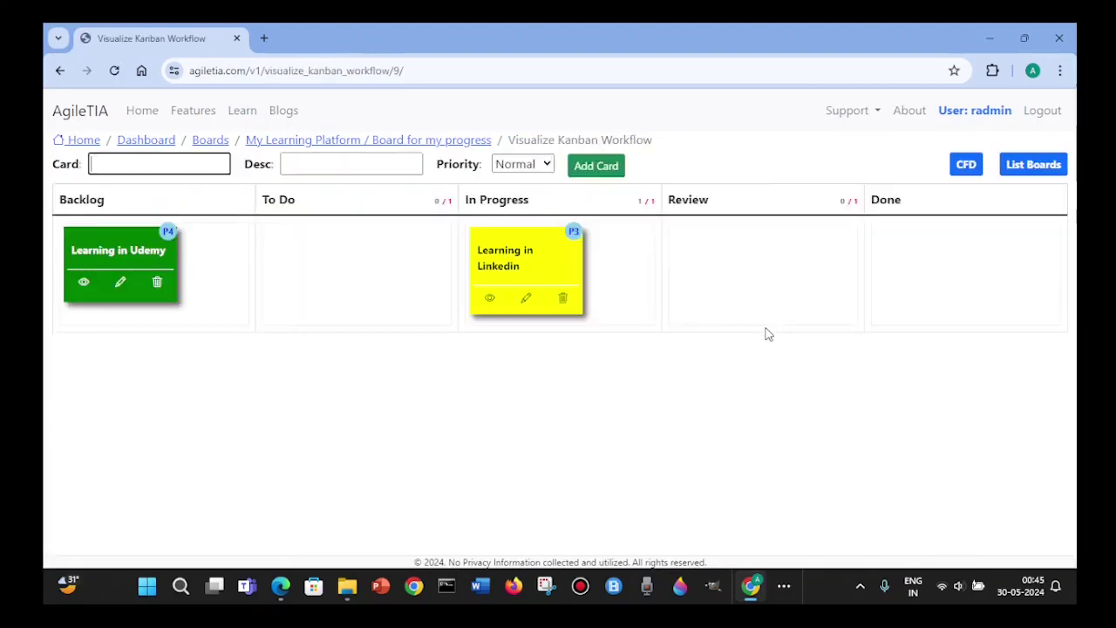